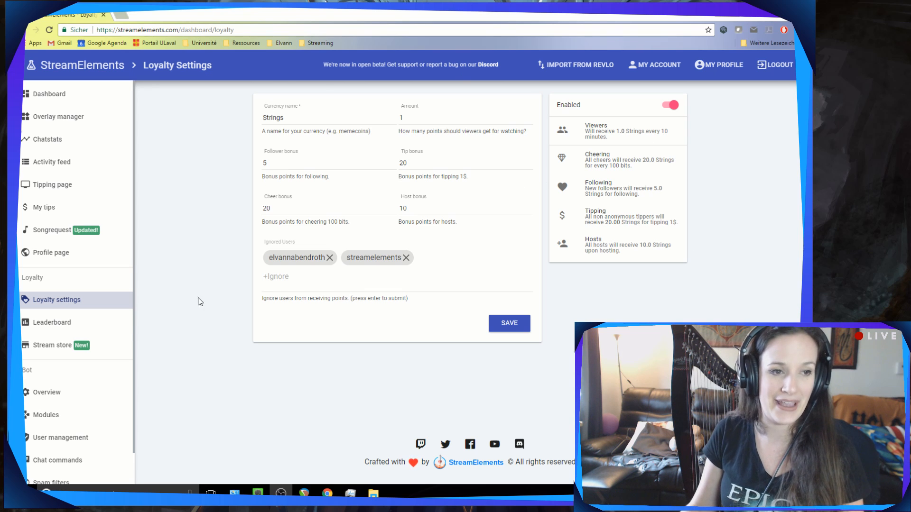
Toggle loyalty points off and back on, then review the Strings currency name, watch-time amount and bonus fields
click(675, 105)
click(668, 106)
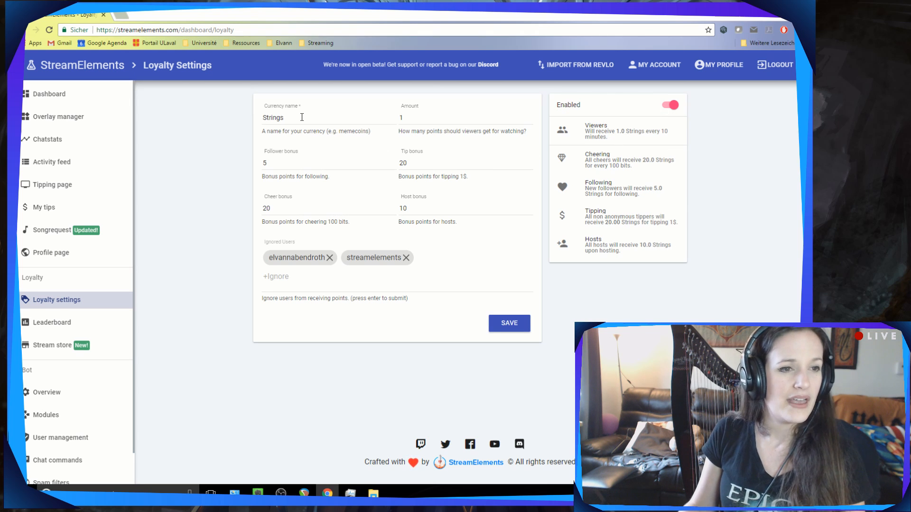
drag(302, 117, 236, 124)
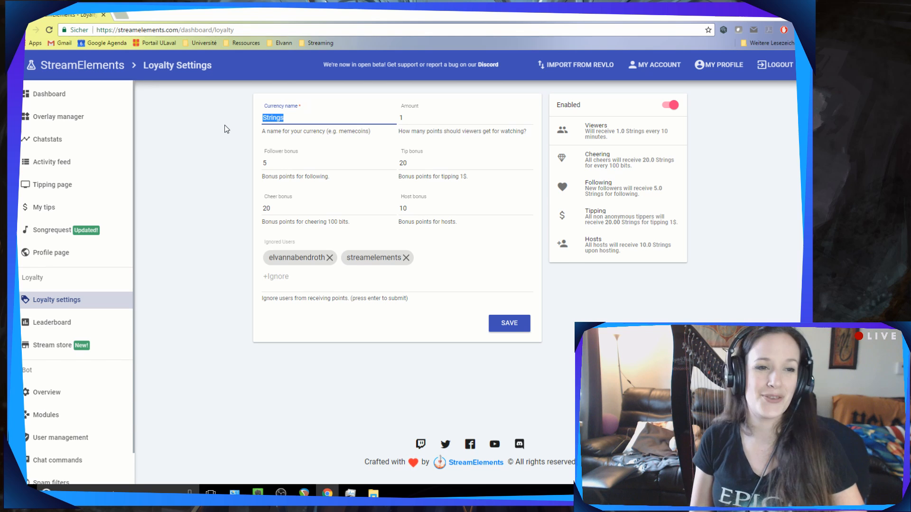
click(416, 120)
drag(411, 120, 390, 117)
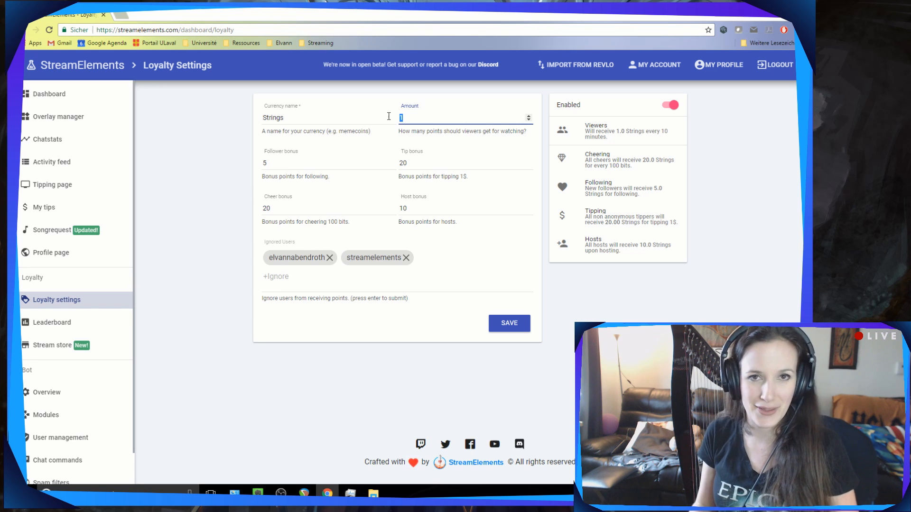
key(Tab)
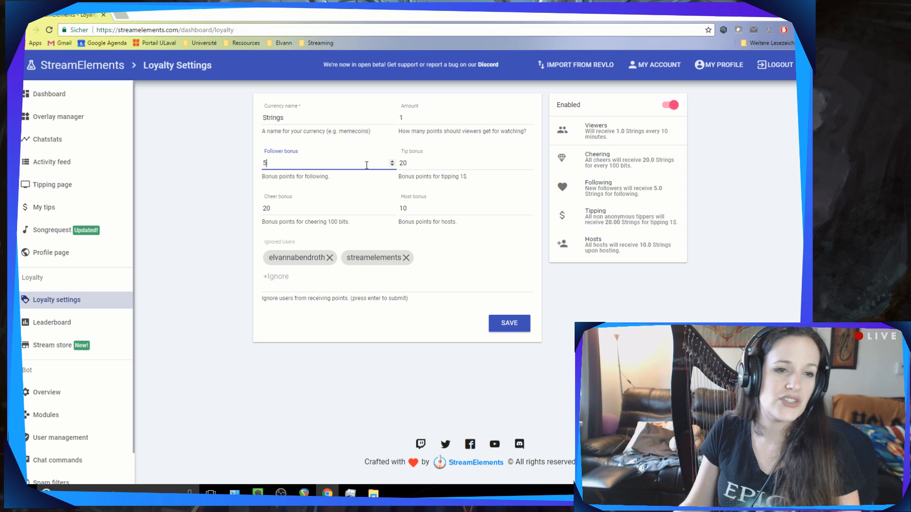
key(Tab)
key(Tab)
key(Tab)
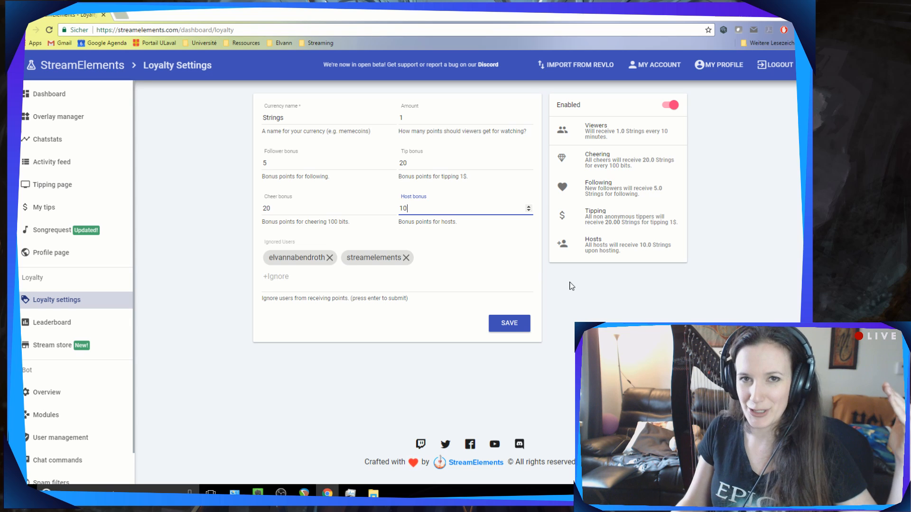
click(52, 322)
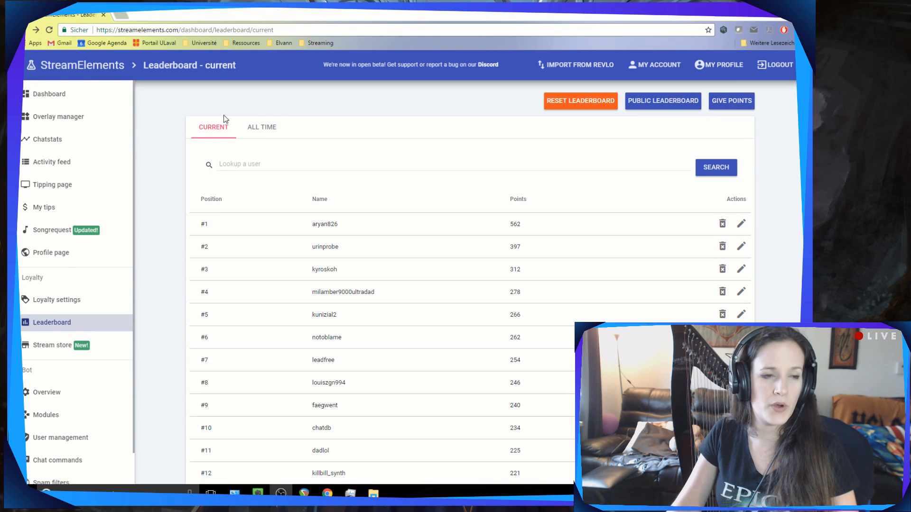
click(269, 135)
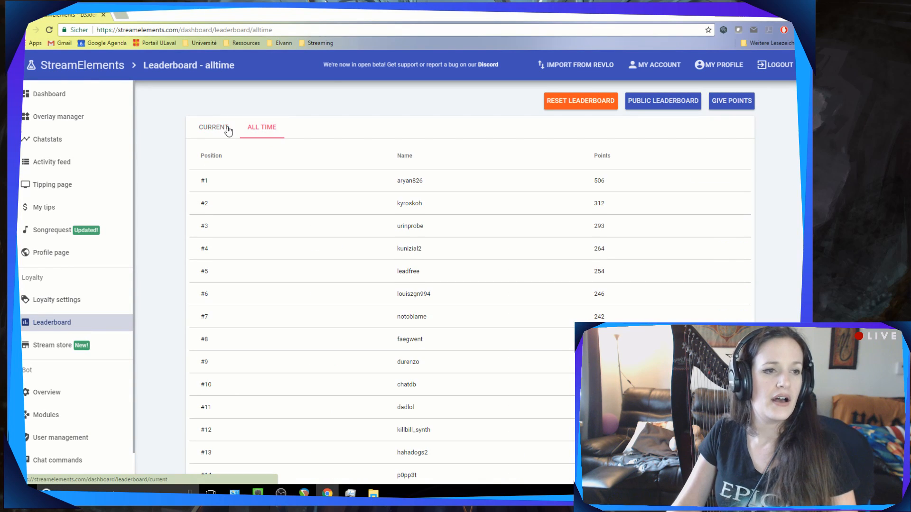
click(214, 134)
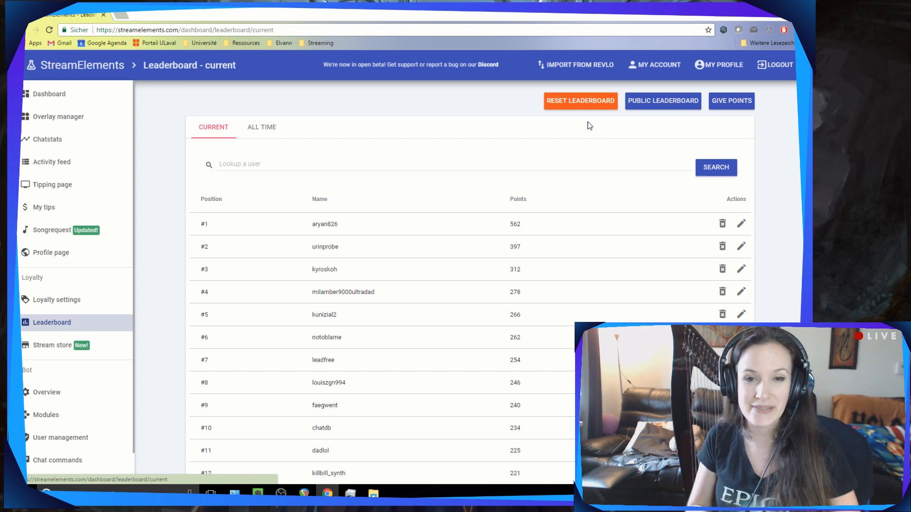
click(676, 105)
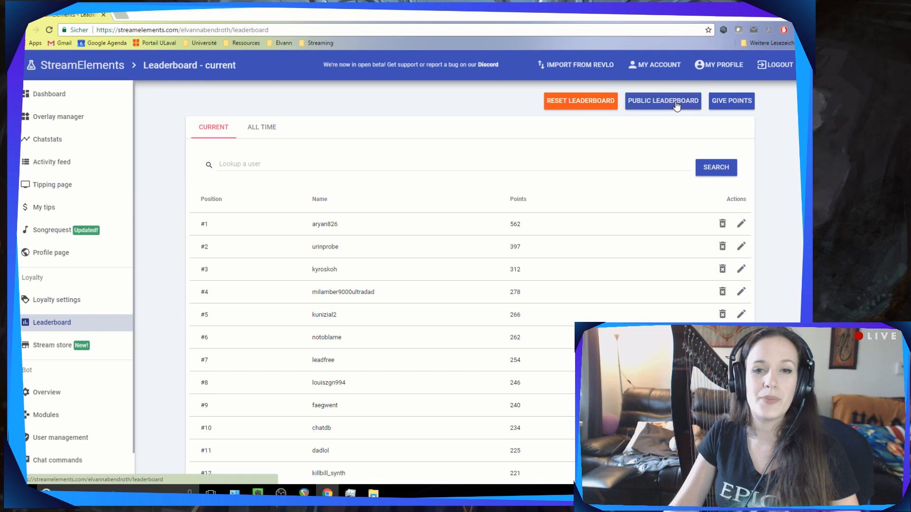
scroll(615, 248, down, 3)
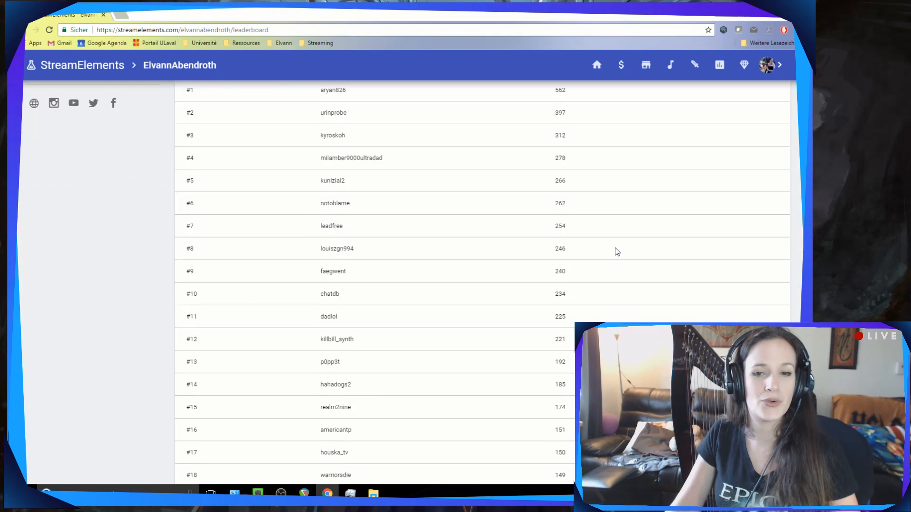
scroll(613, 251, down, 4)
scroll(540, 251, up, 4)
scroll(484, 243, up, 3)
mouse_move(409, 136)
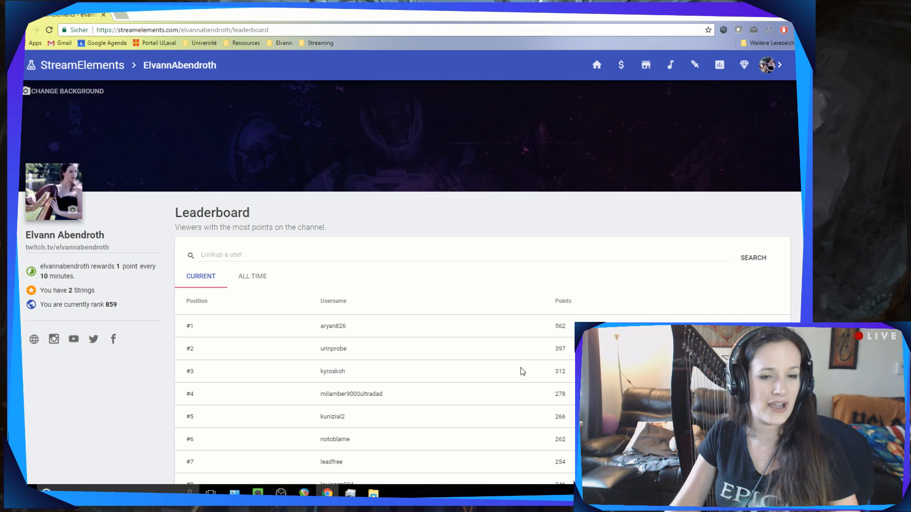
click(34, 30)
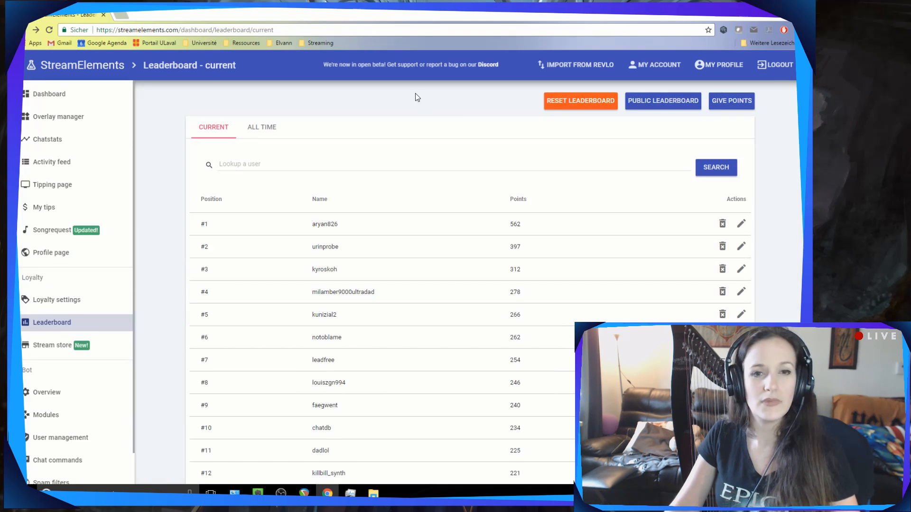
Bring up the Give Points dialog and close it without awarding any Strings
click(738, 106)
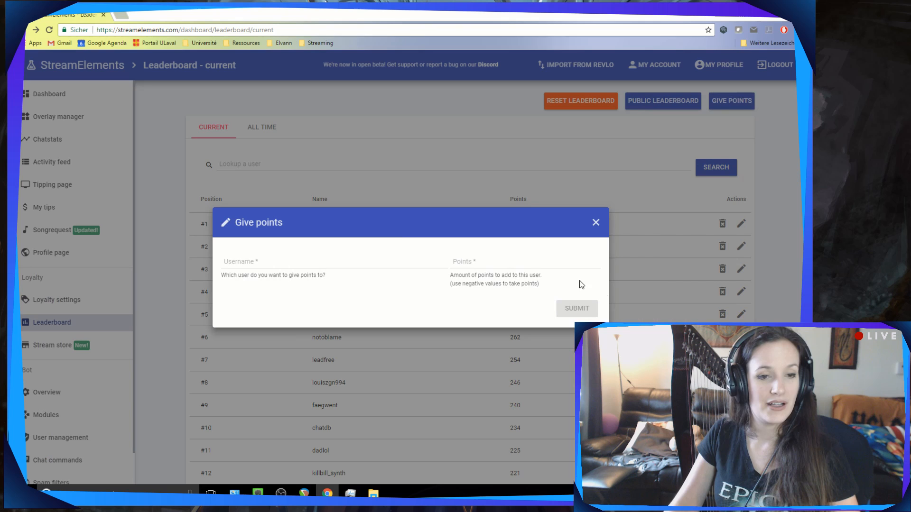
click(596, 224)
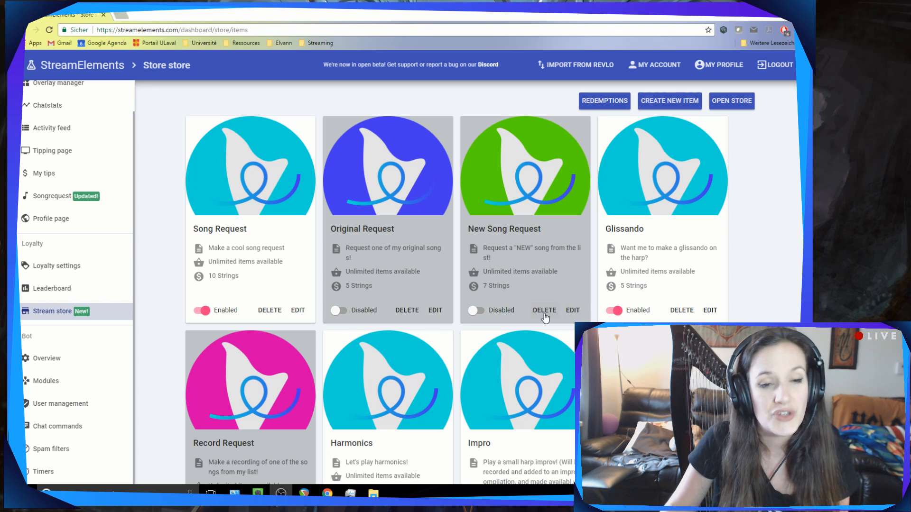
scroll(438, 131, down, 3)
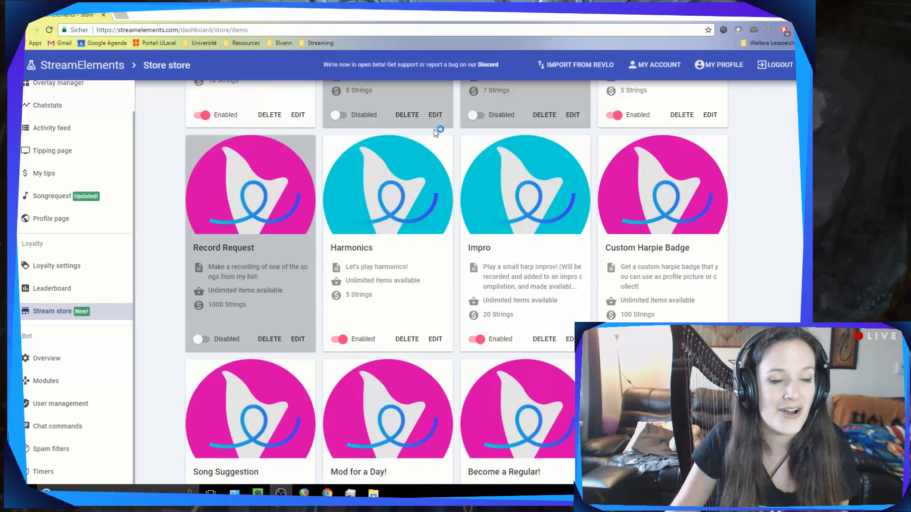
scroll(398, 178, down, 5)
scroll(348, 235, up, 3)
scroll(327, 246, up, 4)
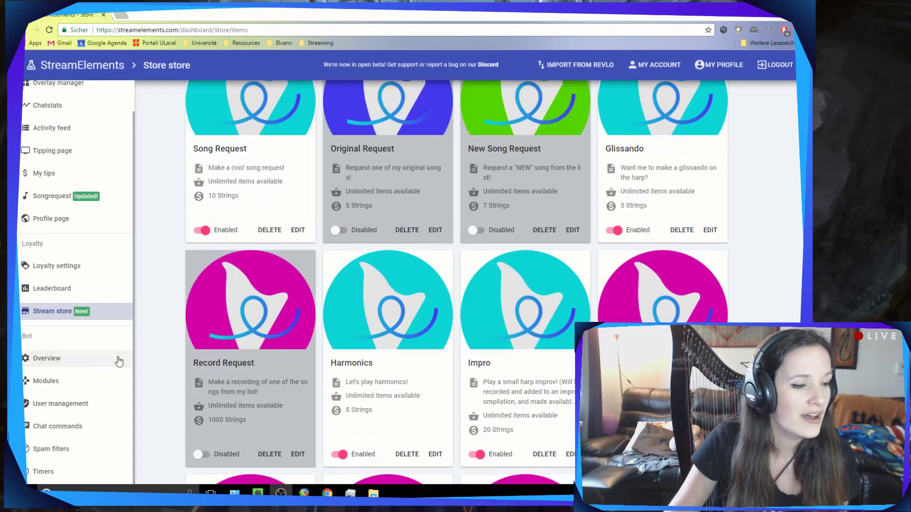
Go from the bot modules list to the Songrequest page with its player and queue
click(47, 381)
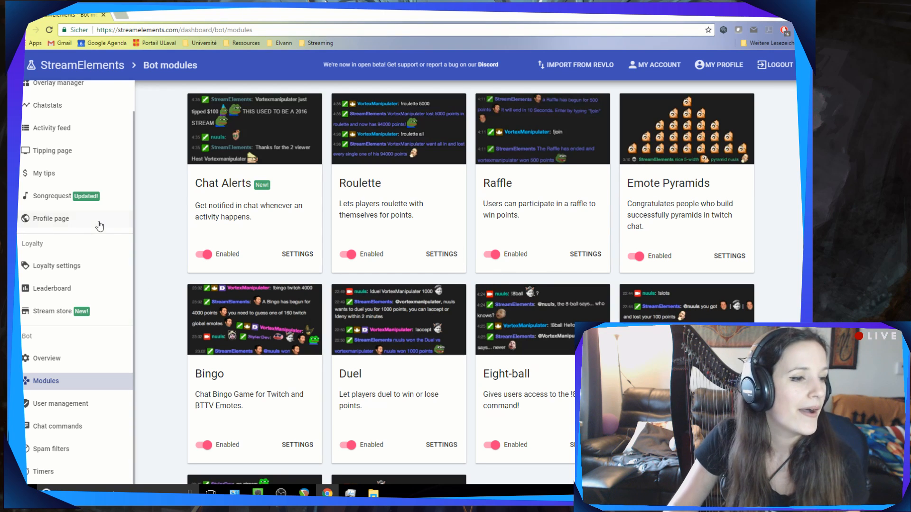
click(58, 198)
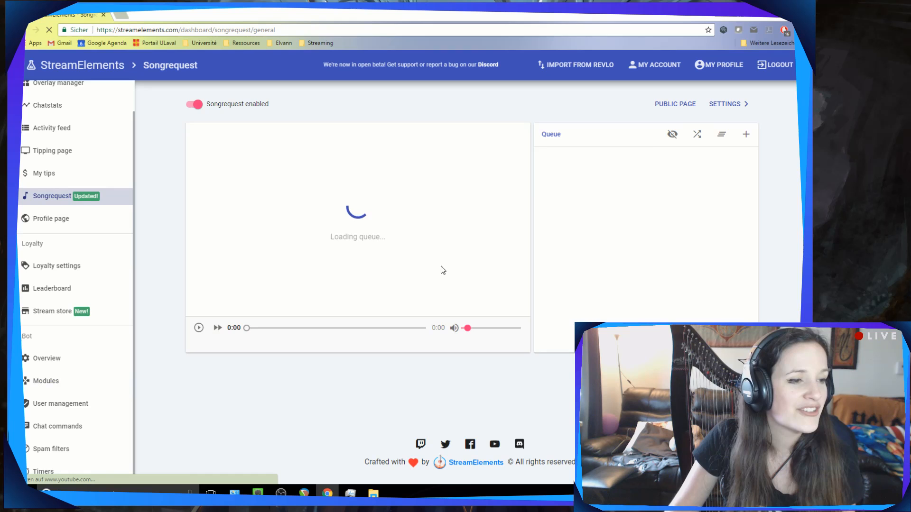